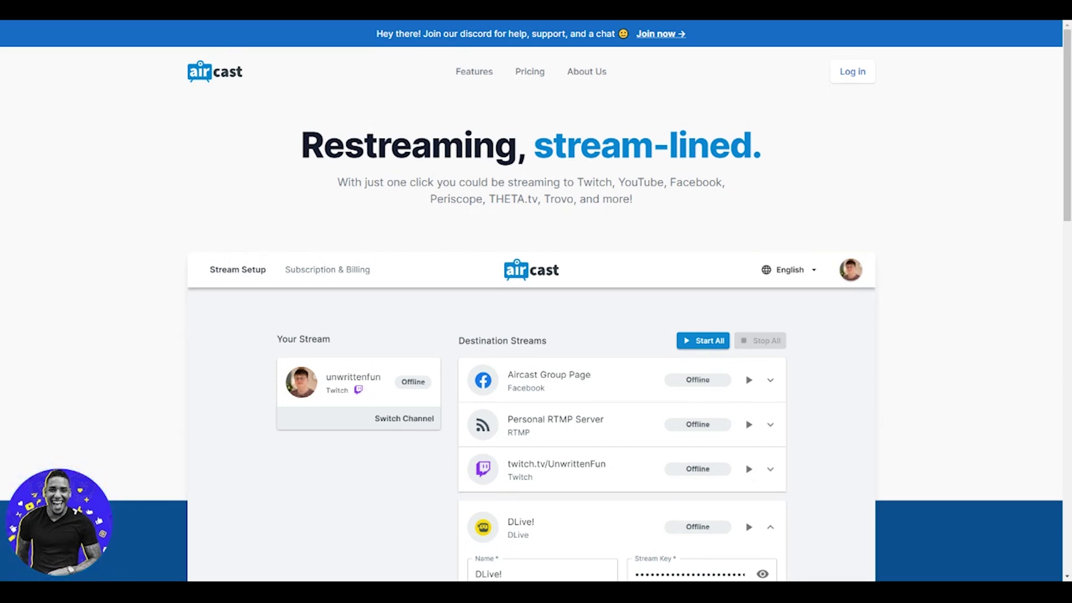
- Connect the Twitch account to Aircast as the source stream, authorize access, and enable auto-start when the stream goes live
{"action": "scroll", "coordinate": [642, 341], "scroll_direction": "down", "scroll_amount": 15}
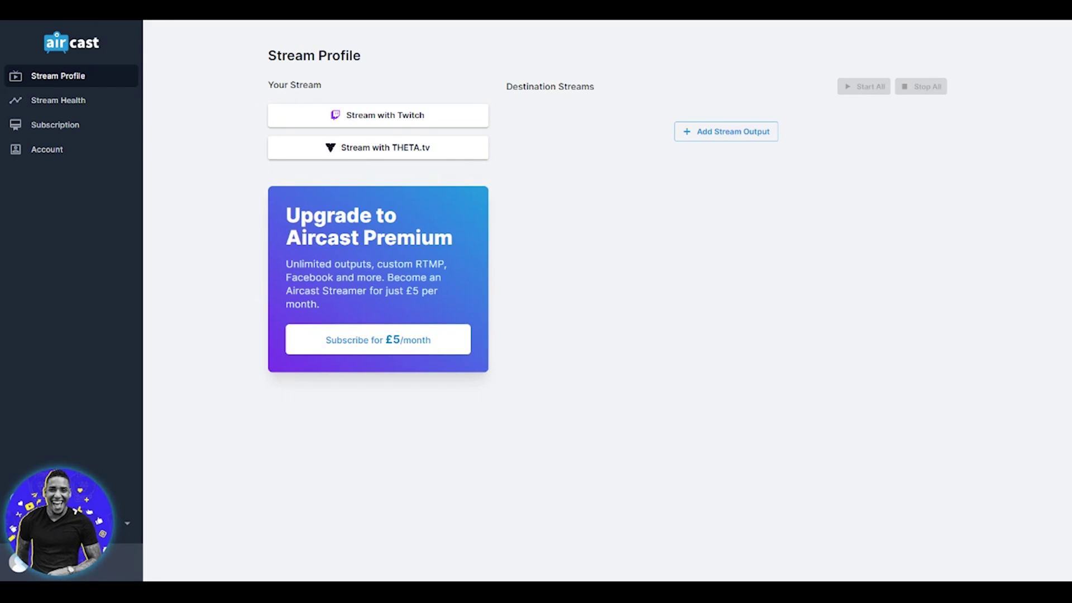
{"action": "left_click", "coordinate": [404, 121]}
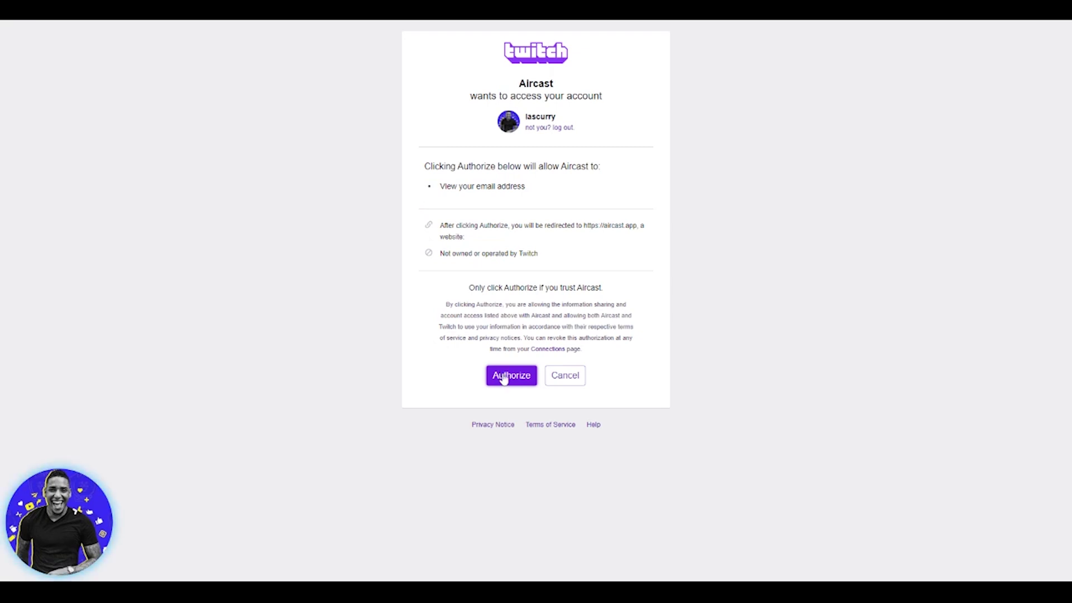
{"action": "left_click", "coordinate": [504, 378]}
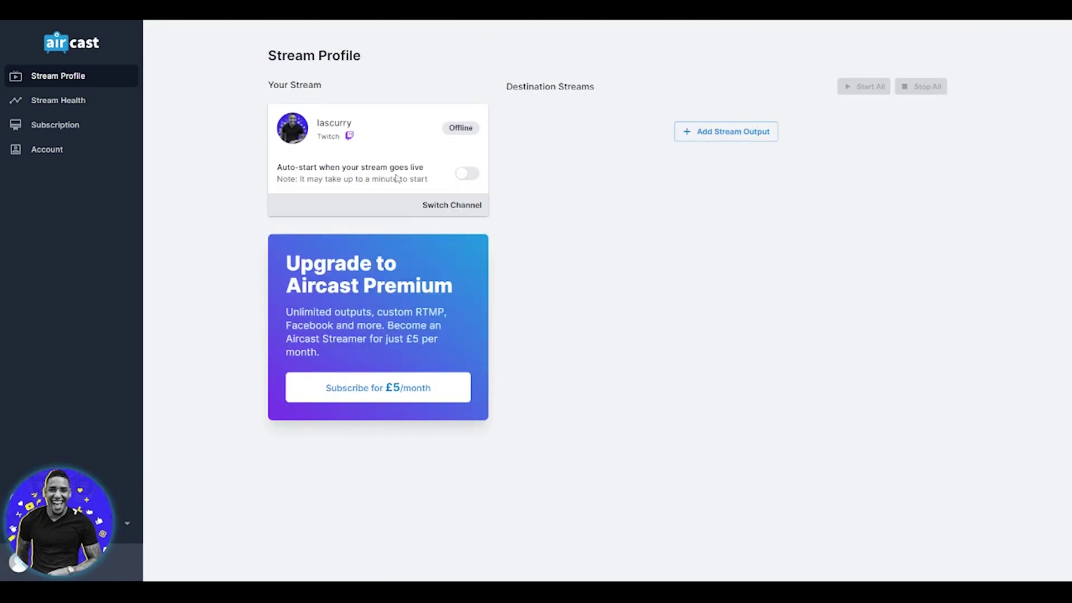
{"action": "left_click", "coordinate": [473, 175]}
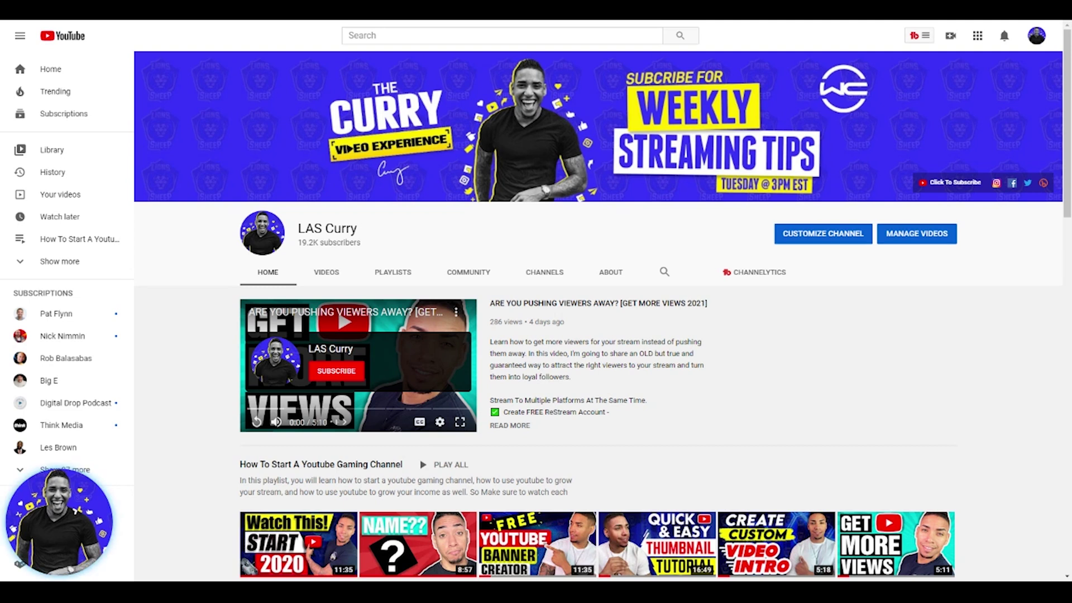
- Switch to YouTube and set up a live stream for right now using streaming software
{"action": "left_click", "coordinate": [952, 38]}
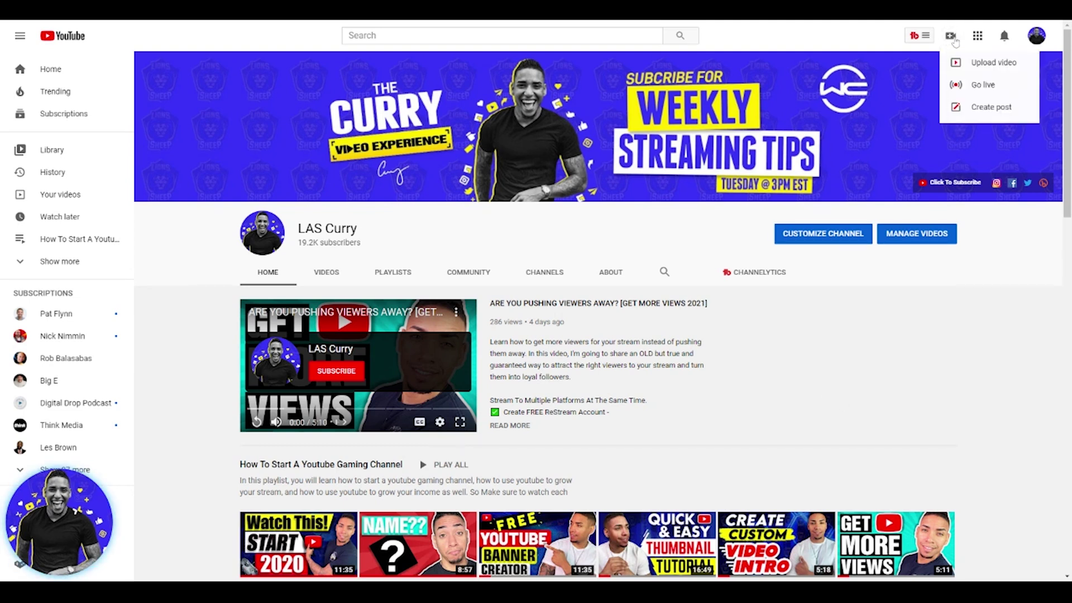
{"action": "left_click", "coordinate": [976, 92]}
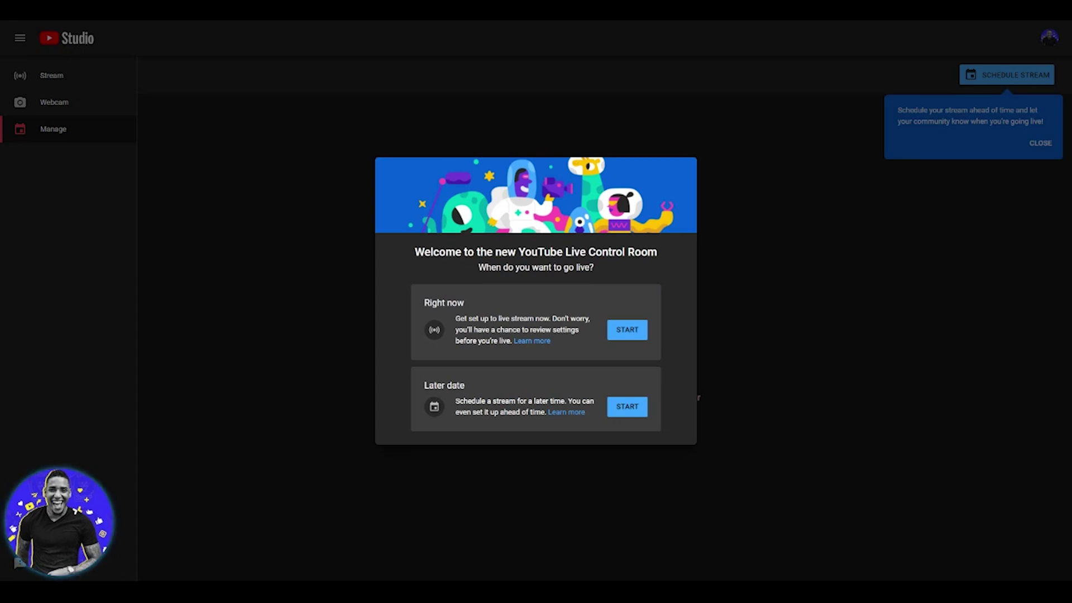
{"action": "left_click", "coordinate": [640, 334]}
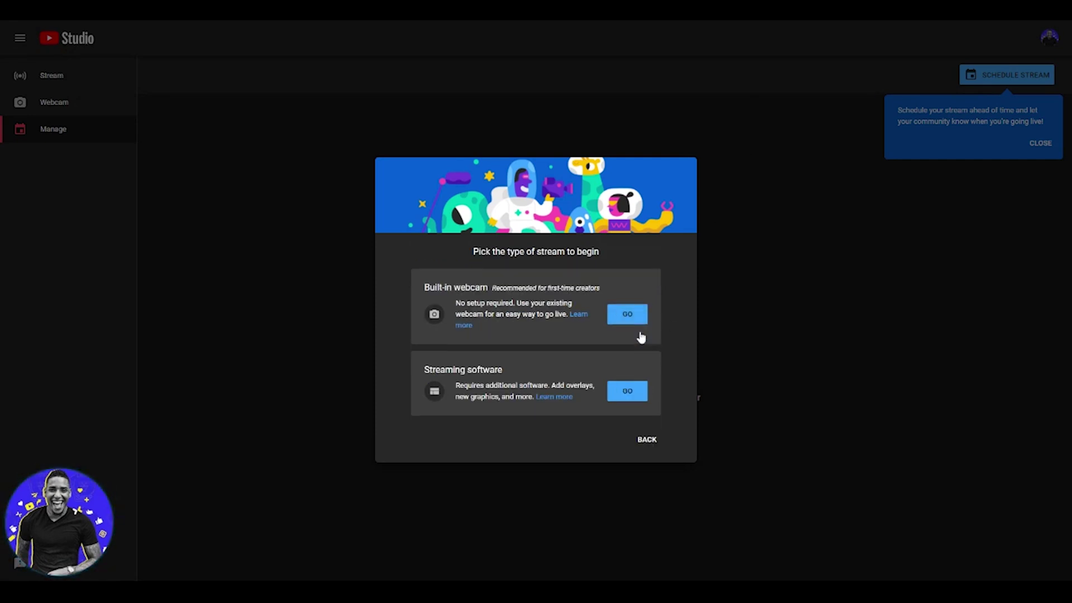
{"action": "left_click", "coordinate": [633, 396]}
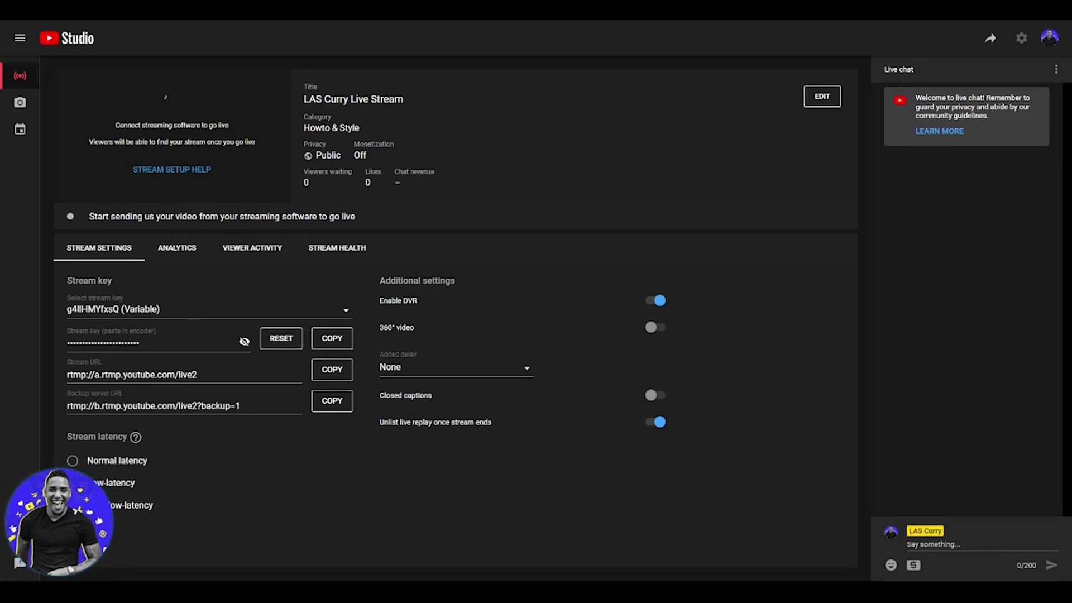
- Edit the live stream's details and set its category to Gaming
{"action": "left_click", "coordinate": [821, 108]}
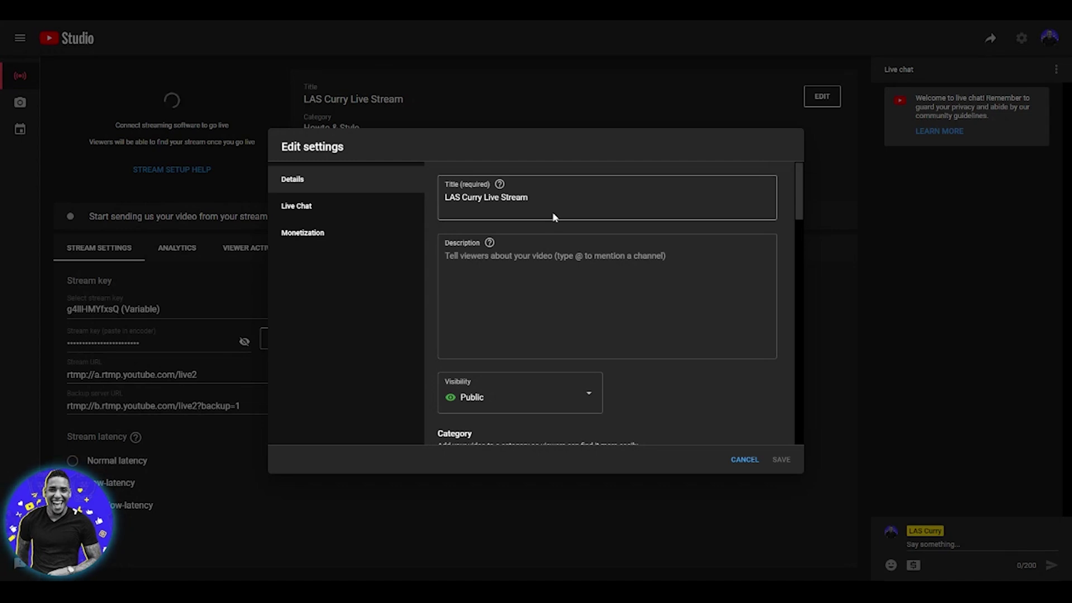
{"action": "left_click", "coordinate": [553, 262]}
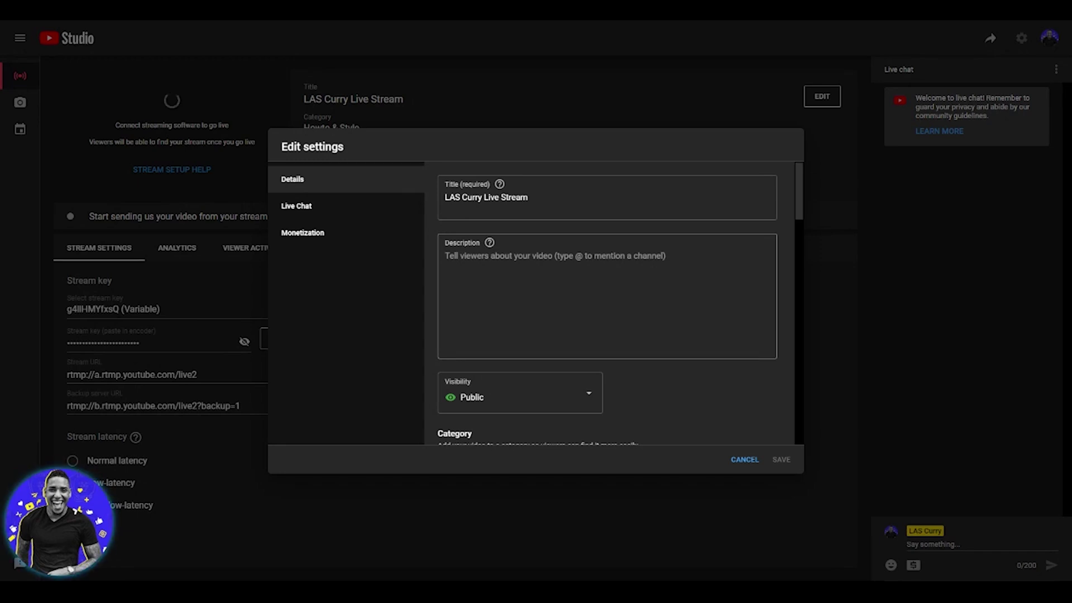
{"action": "scroll", "coordinate": [534, 275], "scroll_direction": "down", "scroll_amount": 3}
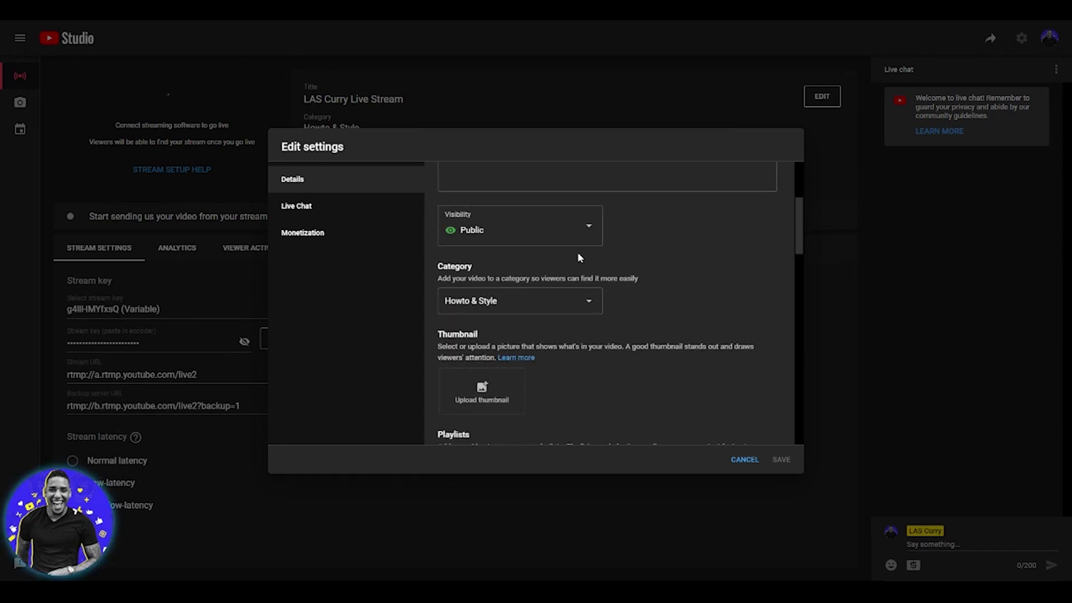
{"action": "scroll", "coordinate": [592, 240], "scroll_direction": "down", "scroll_amount": 1}
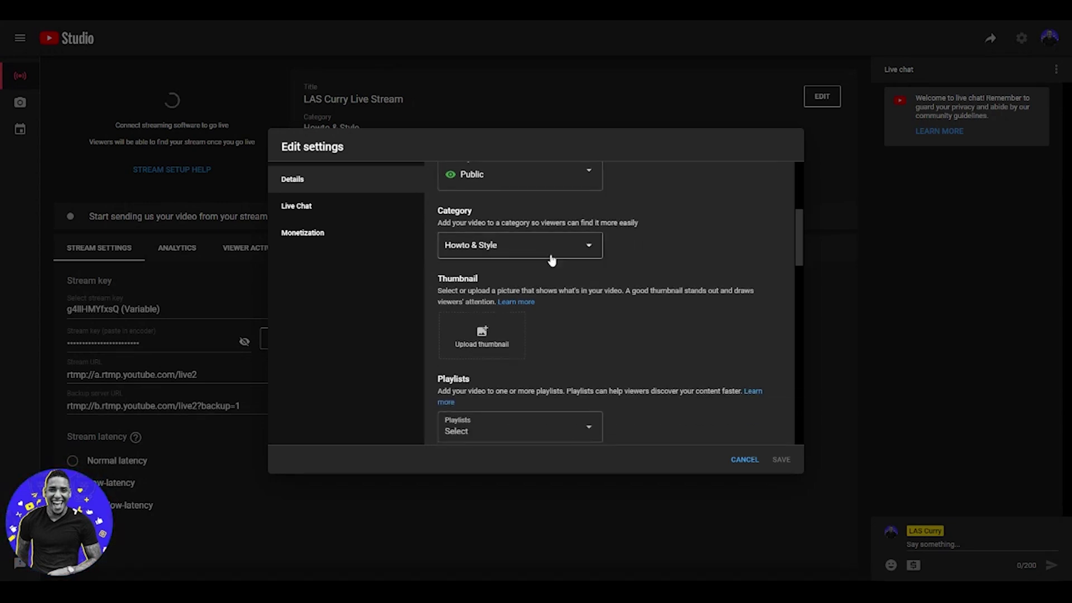
{"action": "left_click", "coordinate": [552, 248]}
{"action": "left_click", "coordinate": [510, 351]}
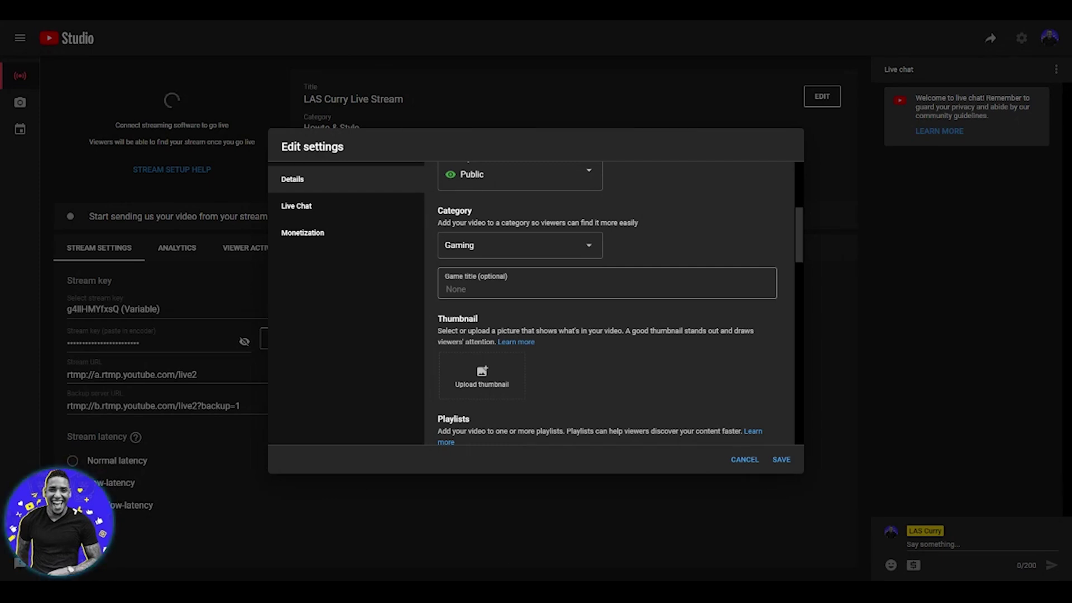
- Review the remaining stream details, including thumbnail, playlists, audience, paid promotion, tags, language, license and comment options
{"action": "scroll", "coordinate": [491, 282], "scroll_direction": "down", "scroll_amount": 2}
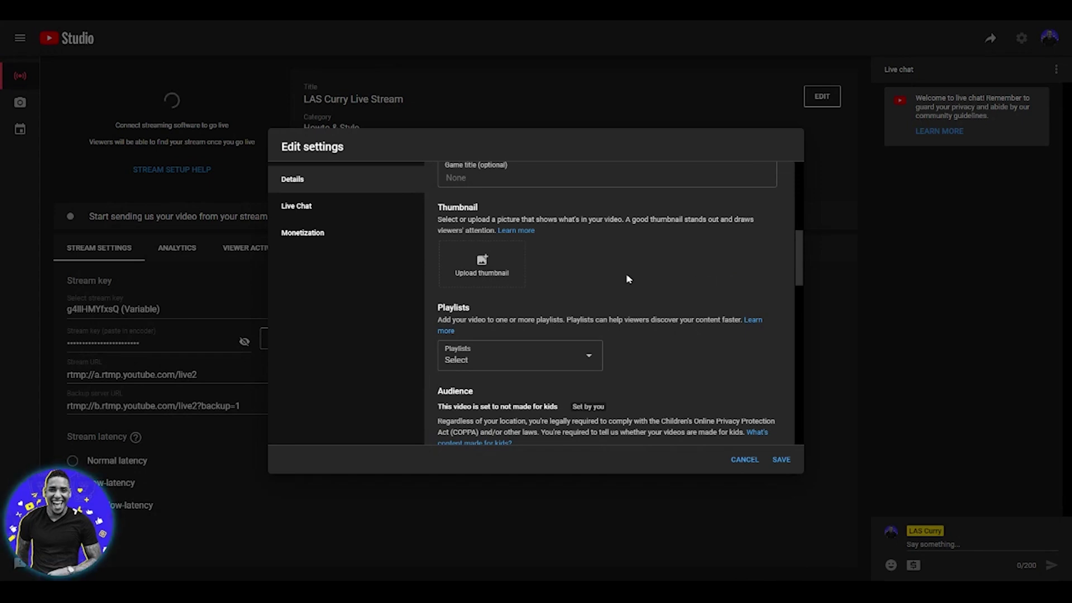
{"action": "scroll", "coordinate": [627, 278], "scroll_direction": "down", "scroll_amount": 1}
{"action": "scroll", "coordinate": [629, 294], "scroll_direction": "down", "scroll_amount": 2}
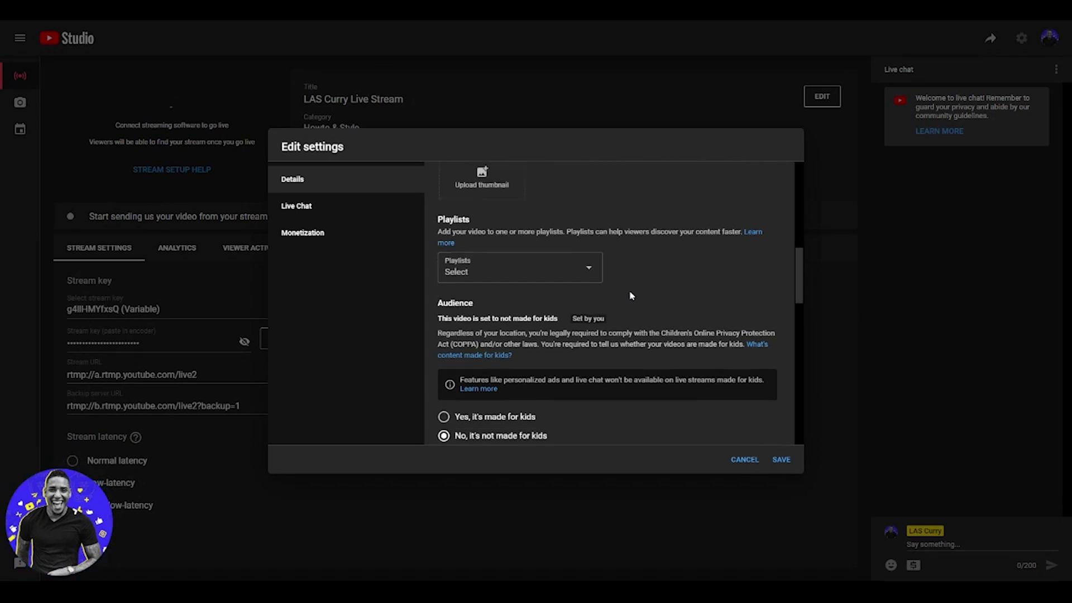
{"action": "scroll", "coordinate": [626, 294], "scroll_direction": "down", "scroll_amount": 1}
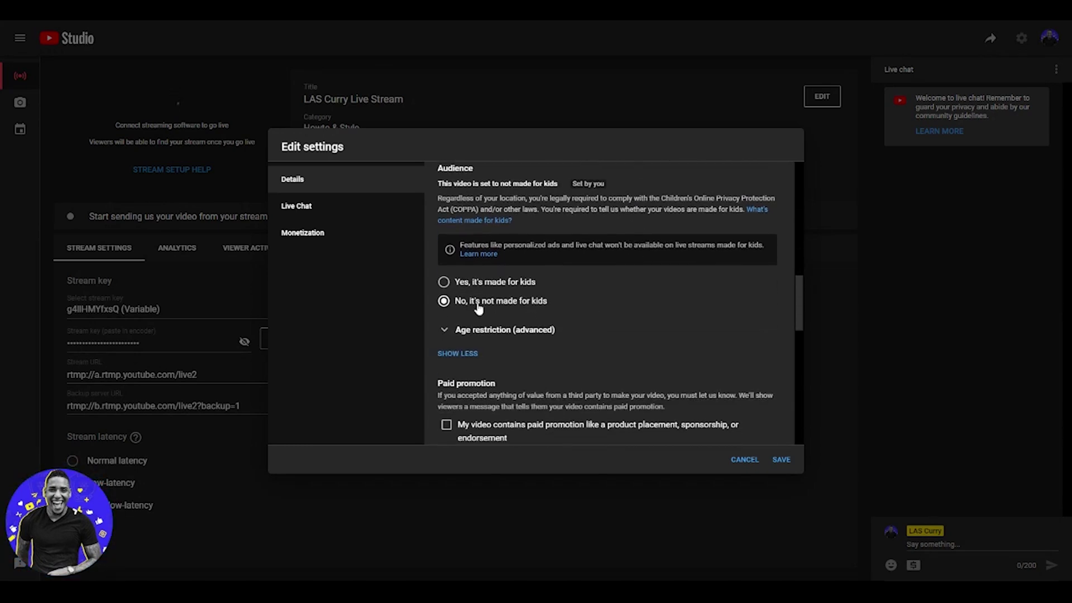
{"action": "scroll", "coordinate": [589, 301], "scroll_direction": "down", "scroll_amount": 2}
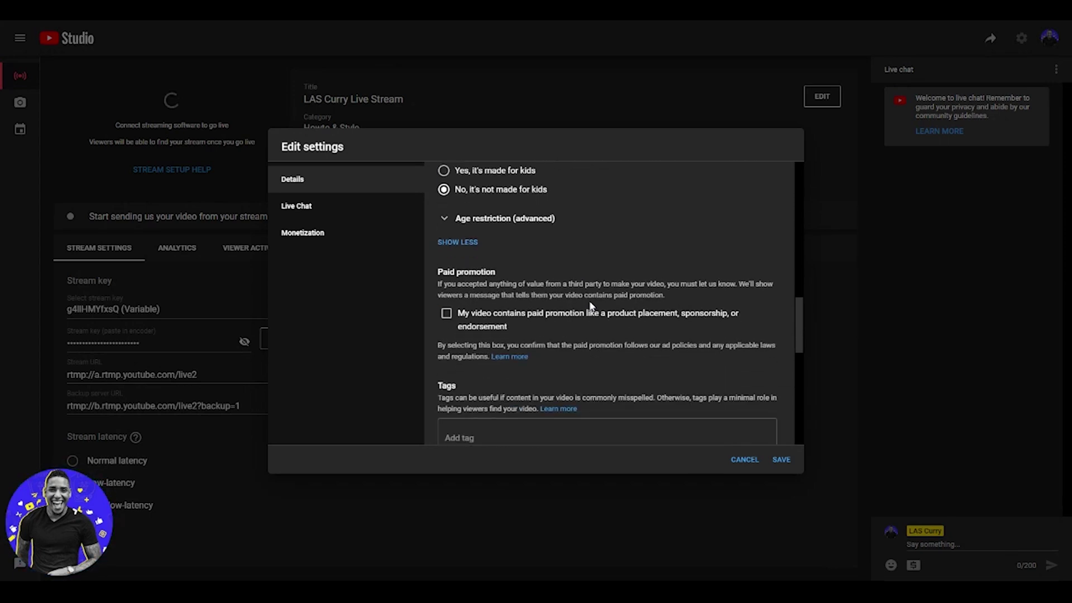
{"action": "scroll", "coordinate": [591, 306], "scroll_direction": "down", "scroll_amount": 1}
{"action": "scroll", "coordinate": [478, 261], "scroll_direction": "down", "scroll_amount": 2}
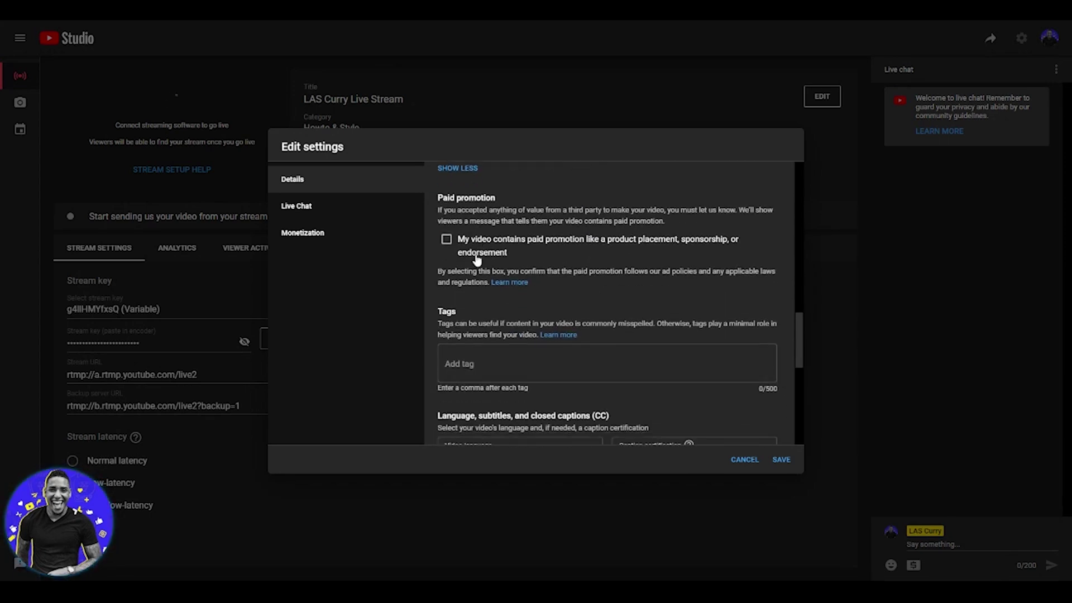
{"action": "scroll", "coordinate": [491, 267], "scroll_direction": "down", "scroll_amount": 3}
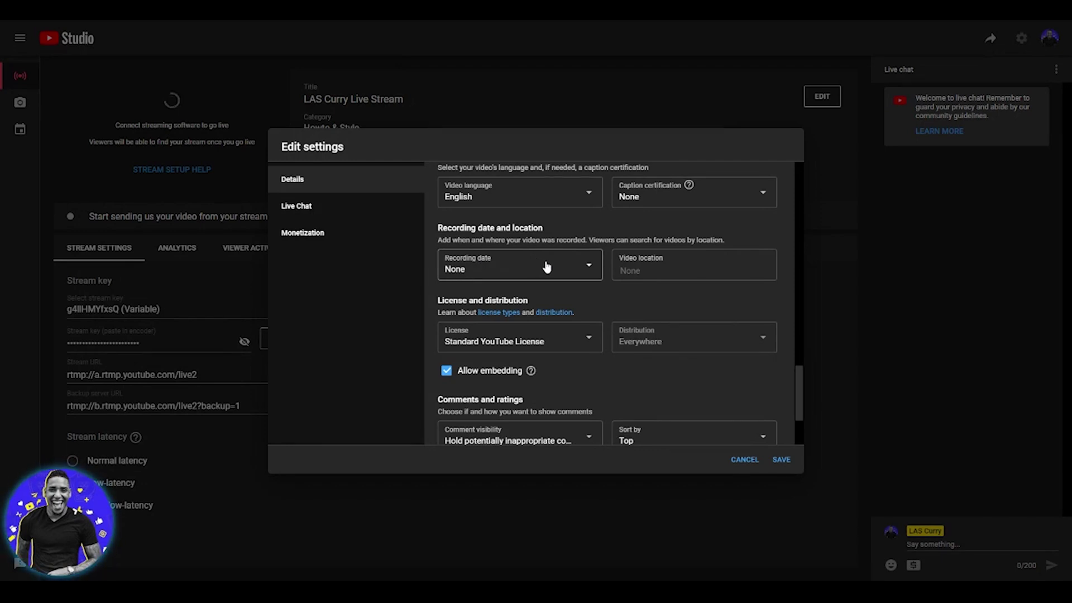
{"action": "scroll", "coordinate": [552, 273], "scroll_direction": "down", "scroll_amount": 1}
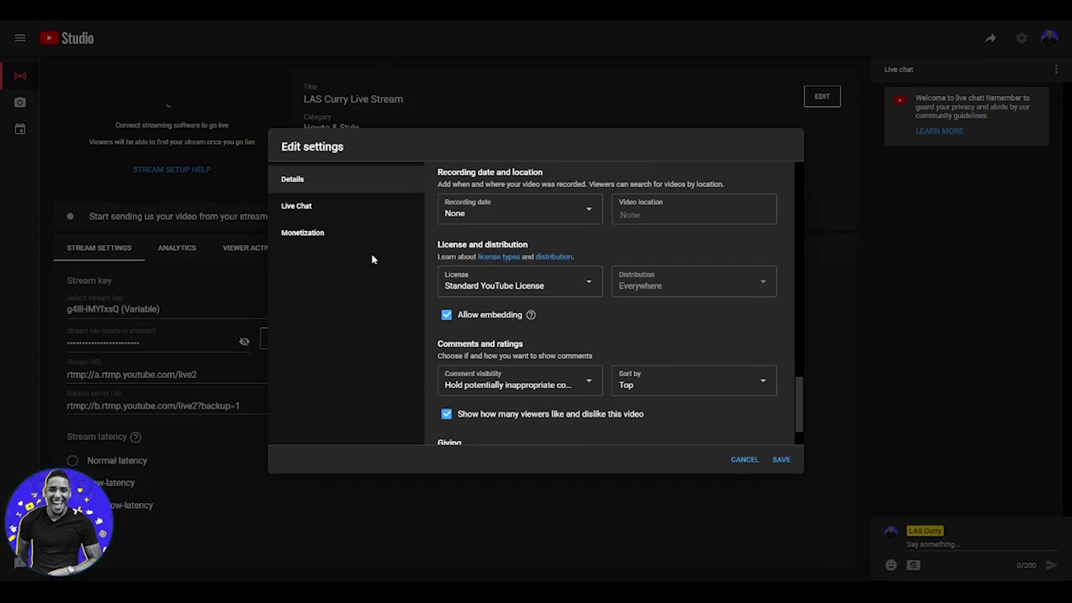
- Enable Live Chat for the stream and allow Live Chat to replay
{"action": "left_click", "coordinate": [367, 215]}
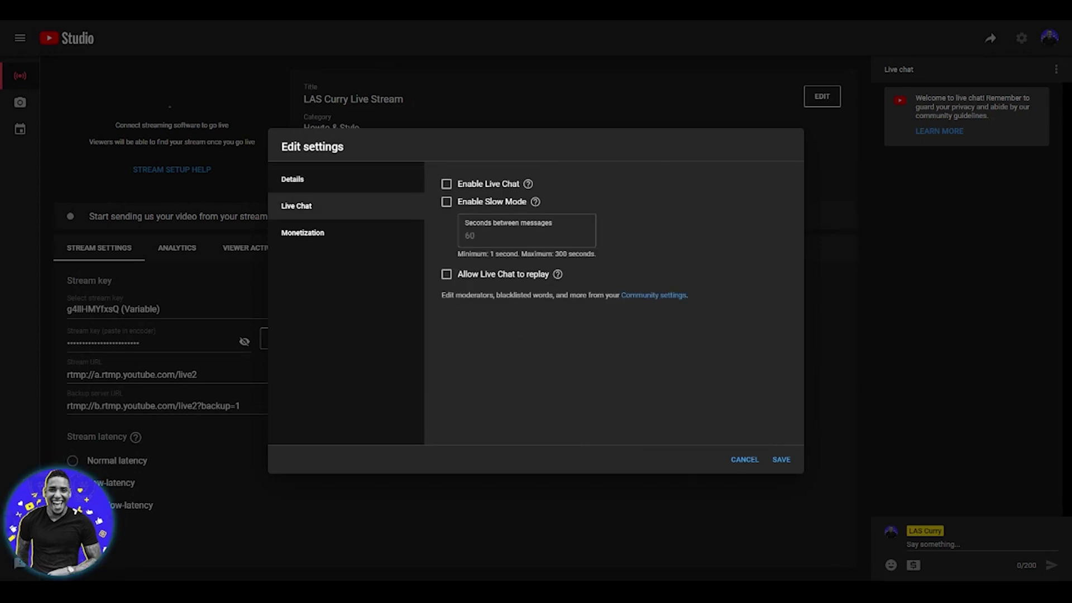
{"action": "left_click", "coordinate": [446, 185]}
{"action": "left_click", "coordinate": [446, 276]}
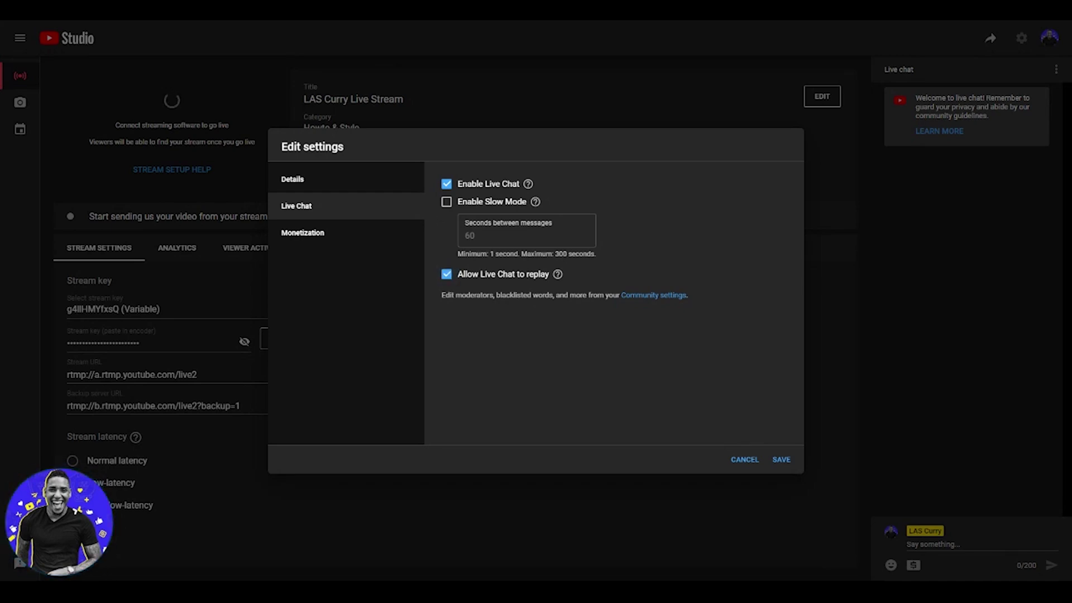
- Turn monetization on for the stream and save the edited settings
{"action": "left_click", "coordinate": [350, 235]}
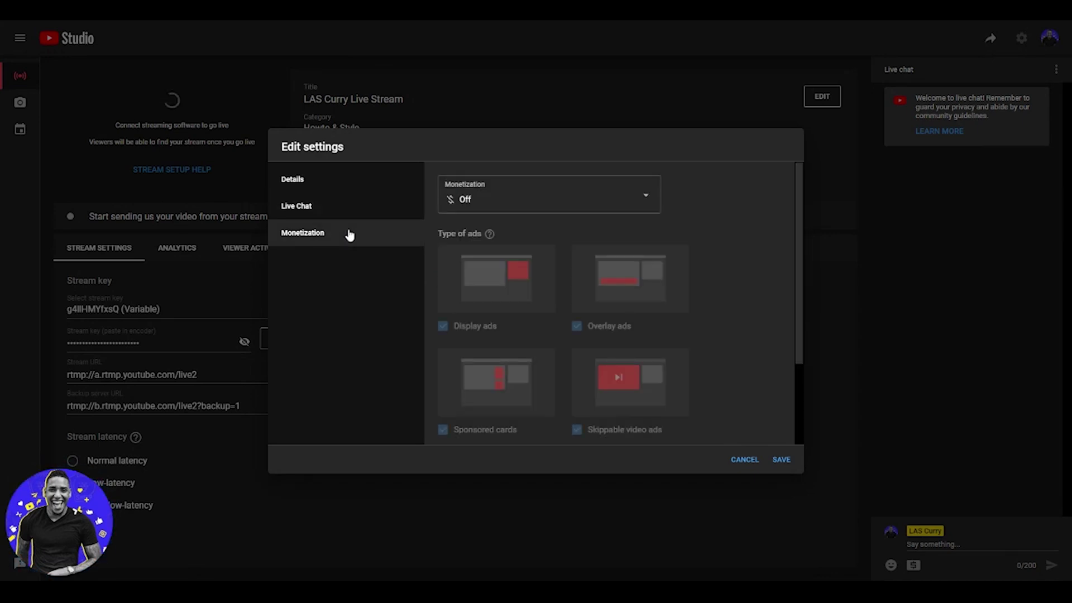
{"action": "left_click", "coordinate": [545, 203]}
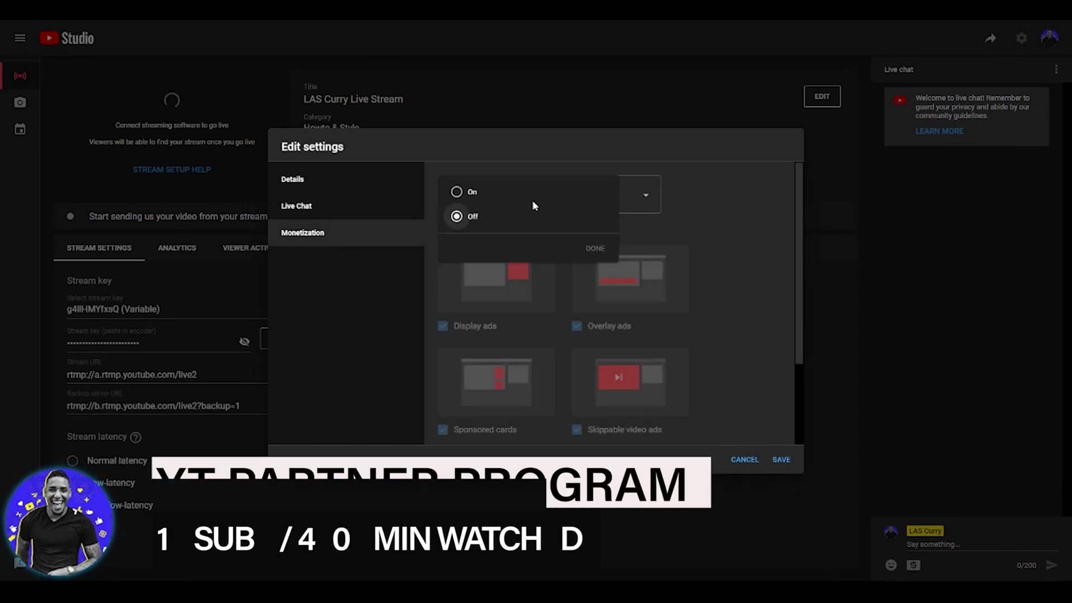
{"action": "left_click", "coordinate": [471, 192]}
{"action": "left_click", "coordinate": [595, 248]}
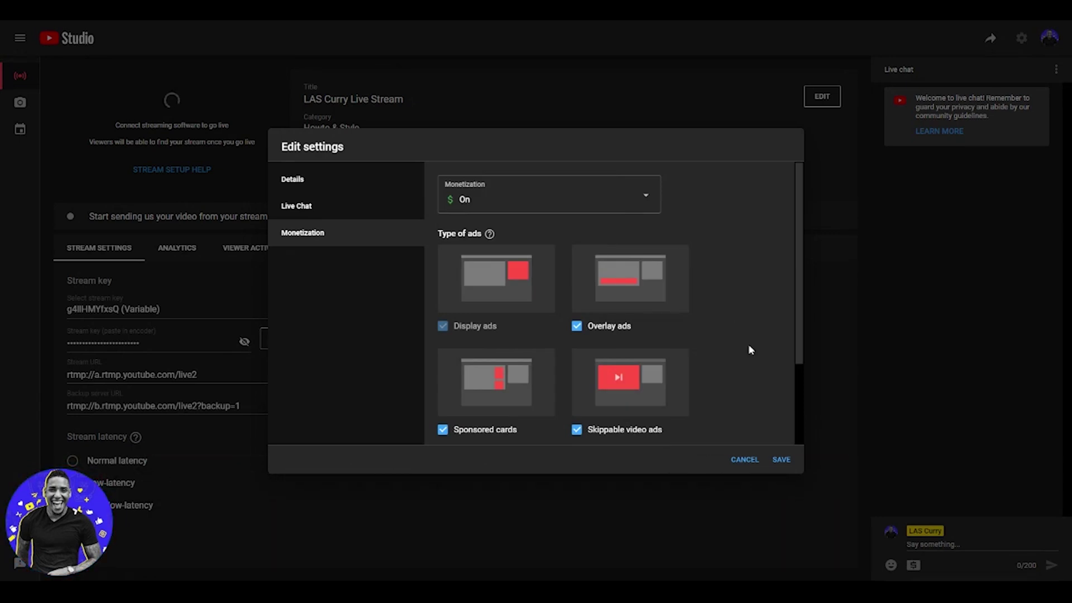
{"action": "left_click", "coordinate": [781, 460]}
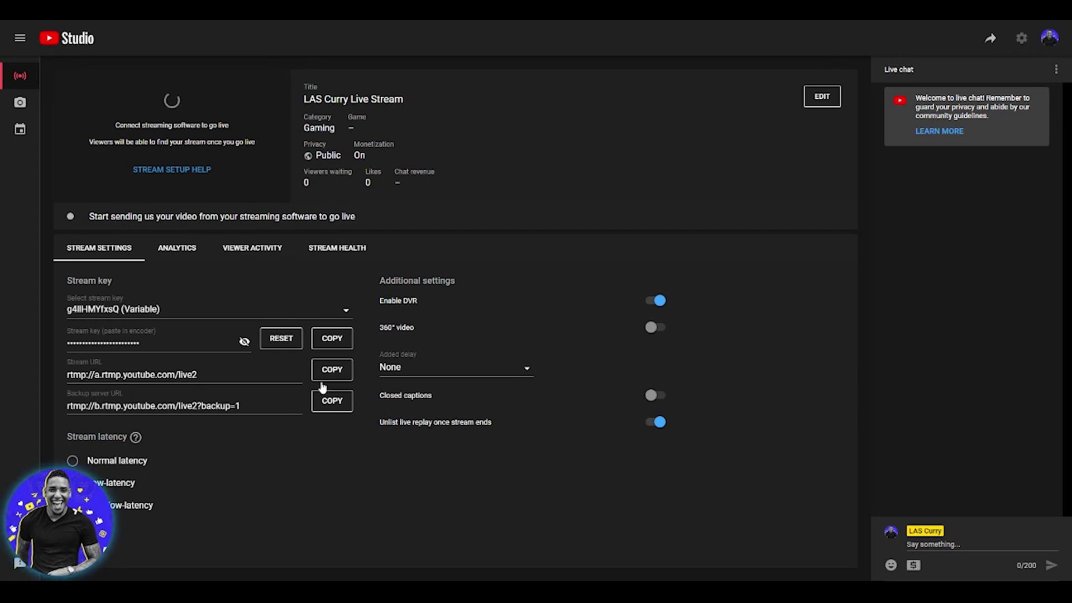
- Copy the YouTube stream key and add a YouTube stream output in Aircast
{"action": "left_click", "coordinate": [331, 339]}
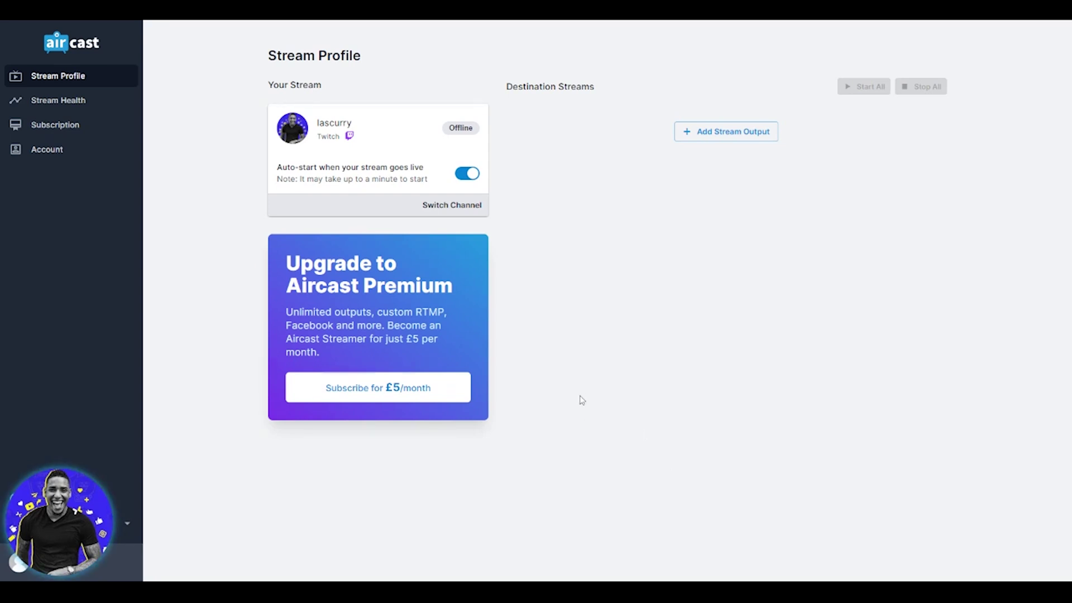
{"action": "left_click", "coordinate": [725, 134]}
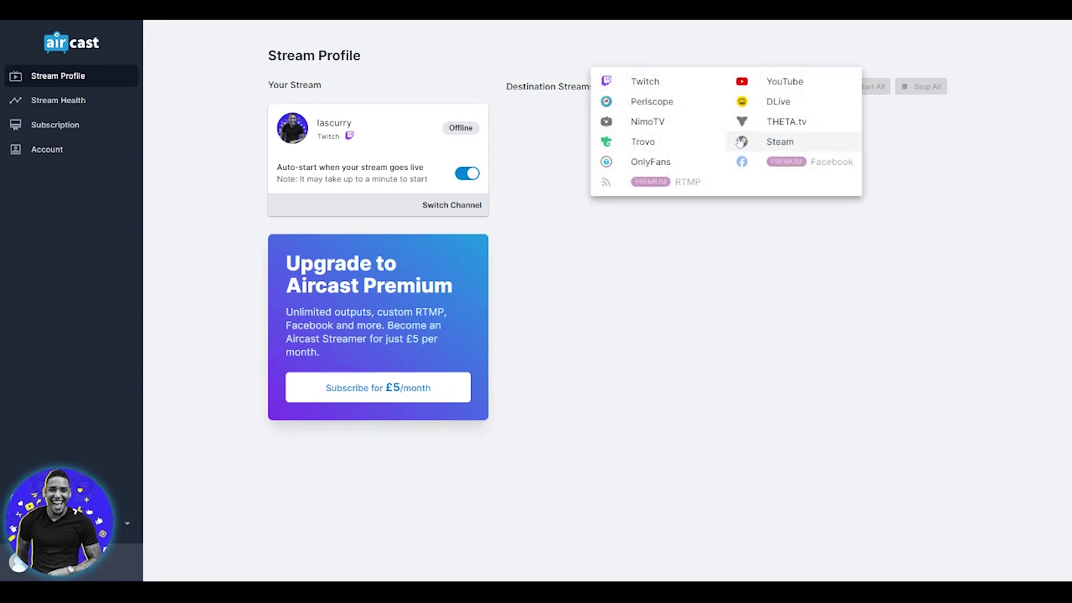
{"action": "left_click", "coordinate": [779, 83]}
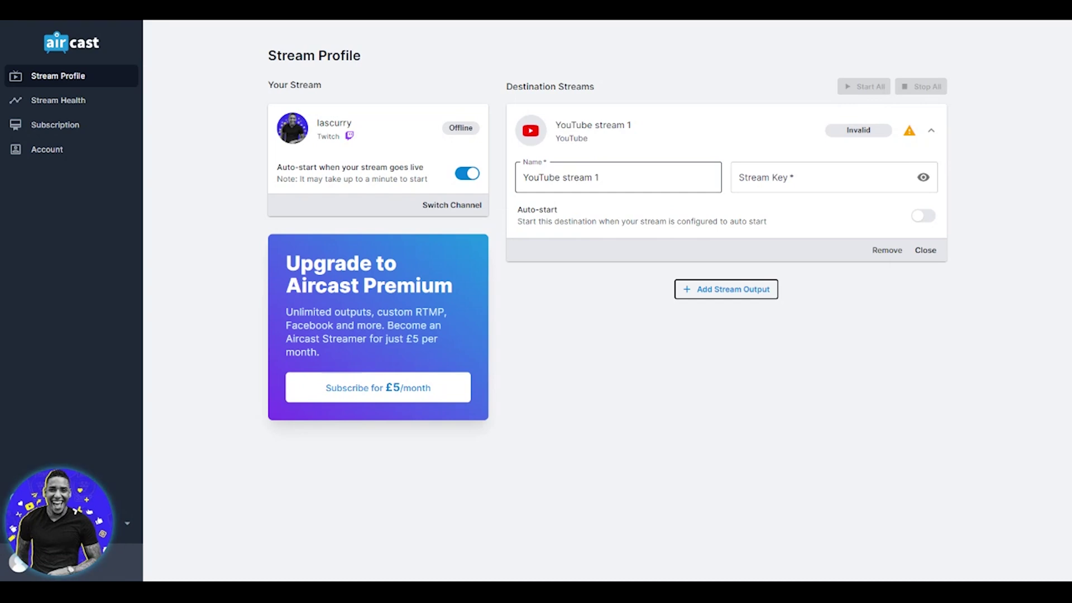
- Paste the stream key into the YouTube destination's Stream Key field, enable its auto-start, and close its settings
{"action": "left_click", "coordinate": [821, 177]}
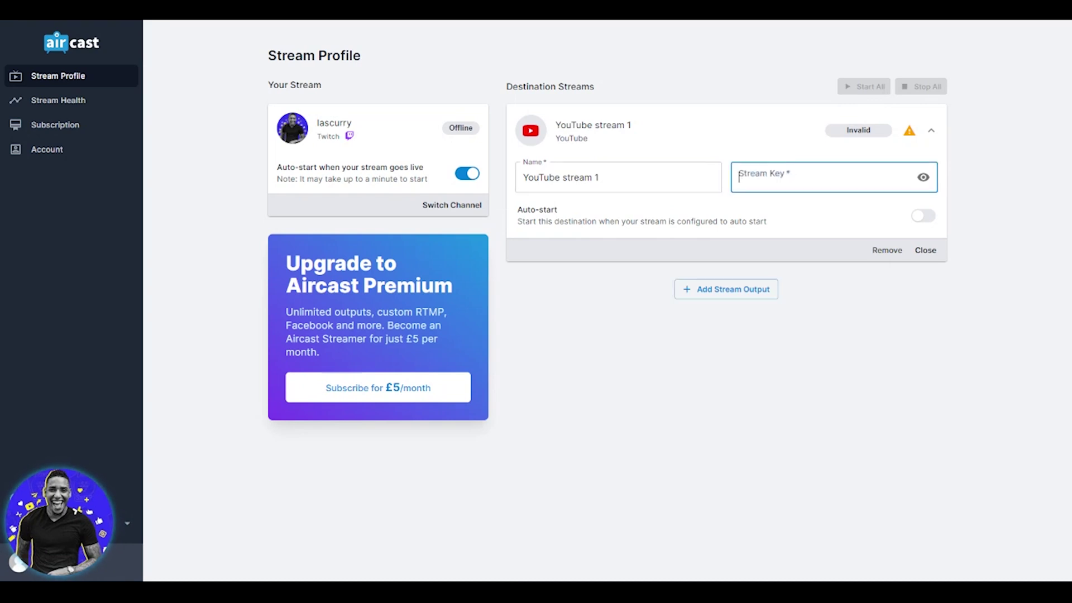
{"action": "key", "text": "ctrl+v"}
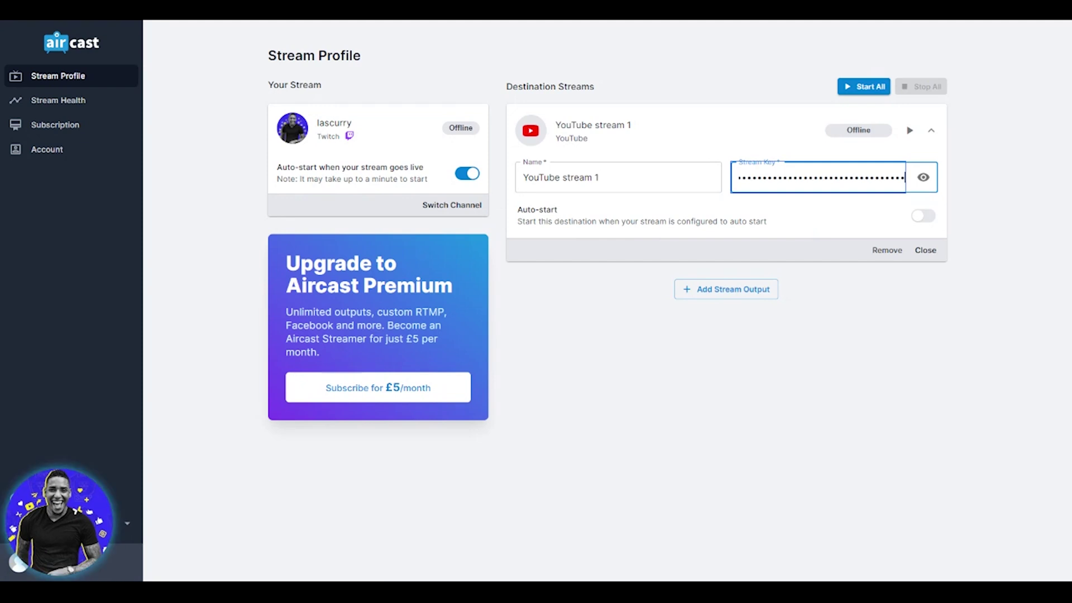
{"action": "left_click", "coordinate": [922, 217]}
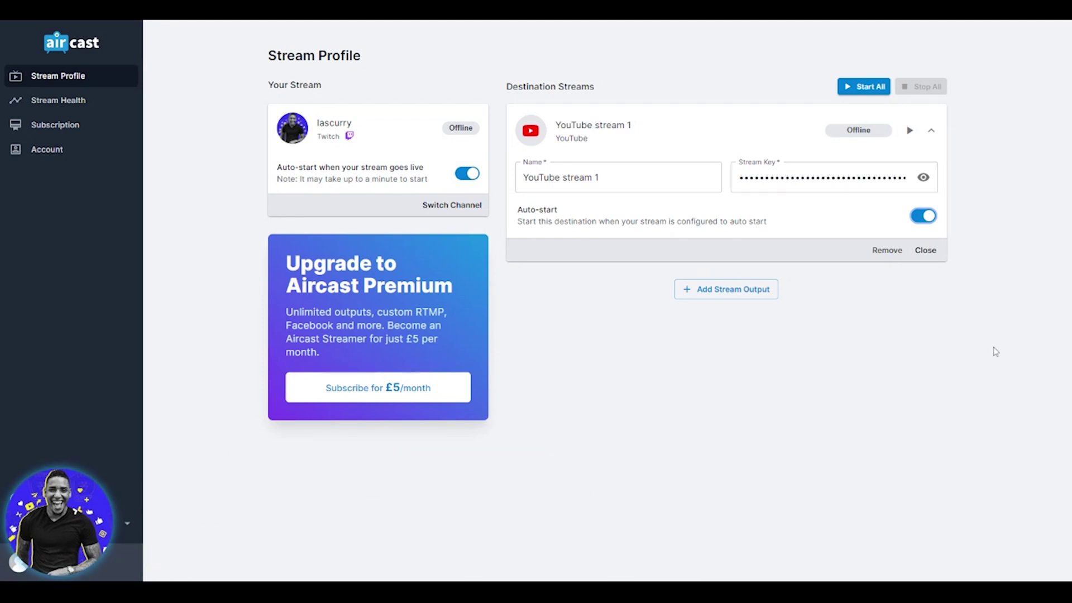
{"action": "left_click", "coordinate": [929, 250]}
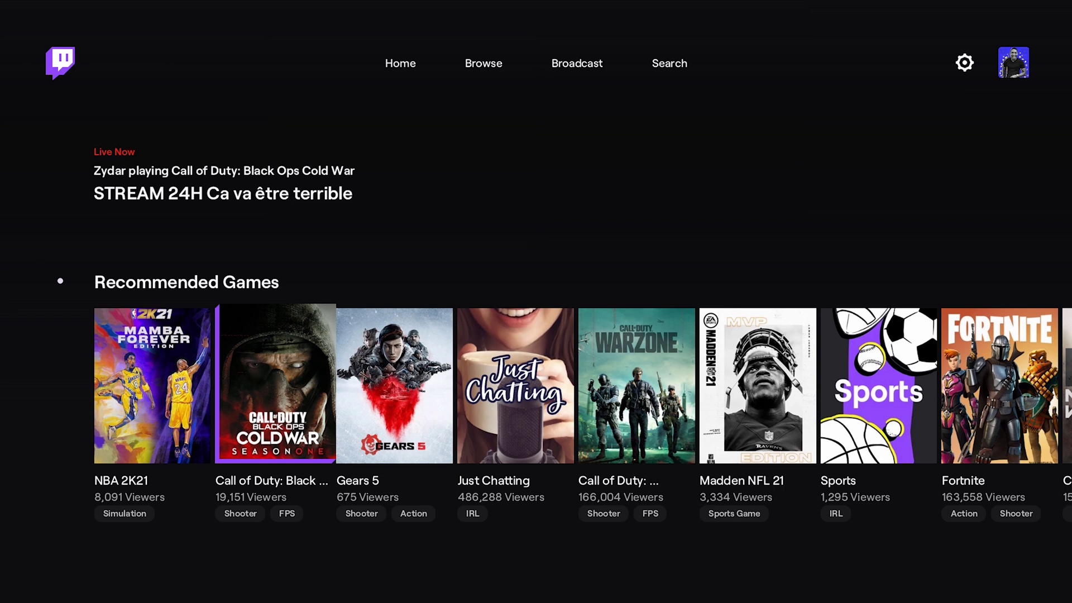
- Switch to the Twitch console app and open its Broadcast page
{"action": "key", "text": "Up"}
{"action": "key", "text": "Right"}
{"action": "key", "text": "Right"}
{"action": "key", "text": "Return"}
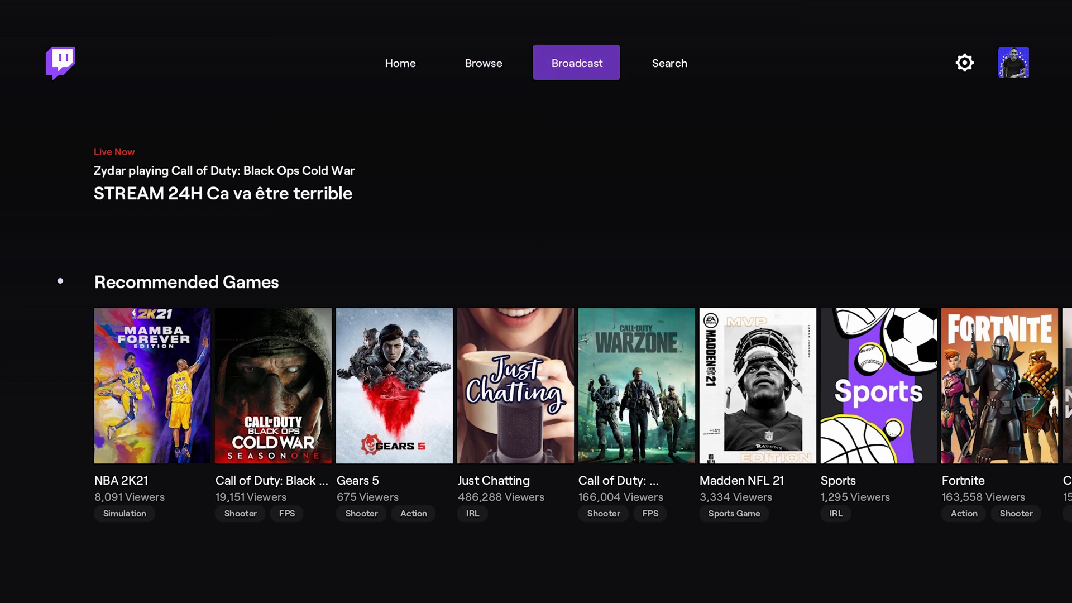
{"action": "key", "text": "x"}
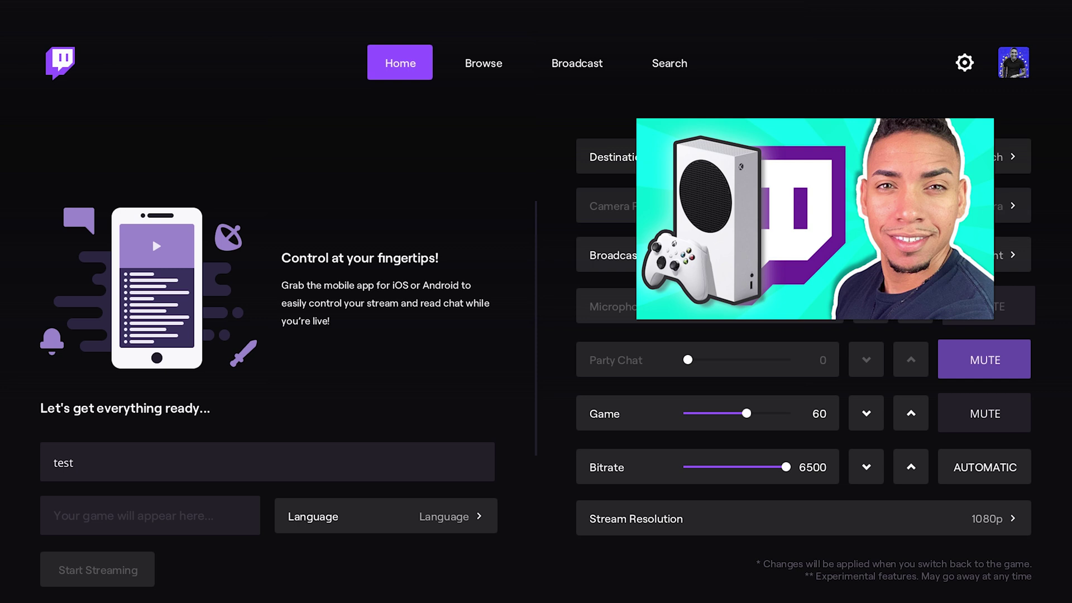
- Go to the Stream Resolution setting in the broadcast options
{"action": "left_click", "coordinate": [803, 518]}
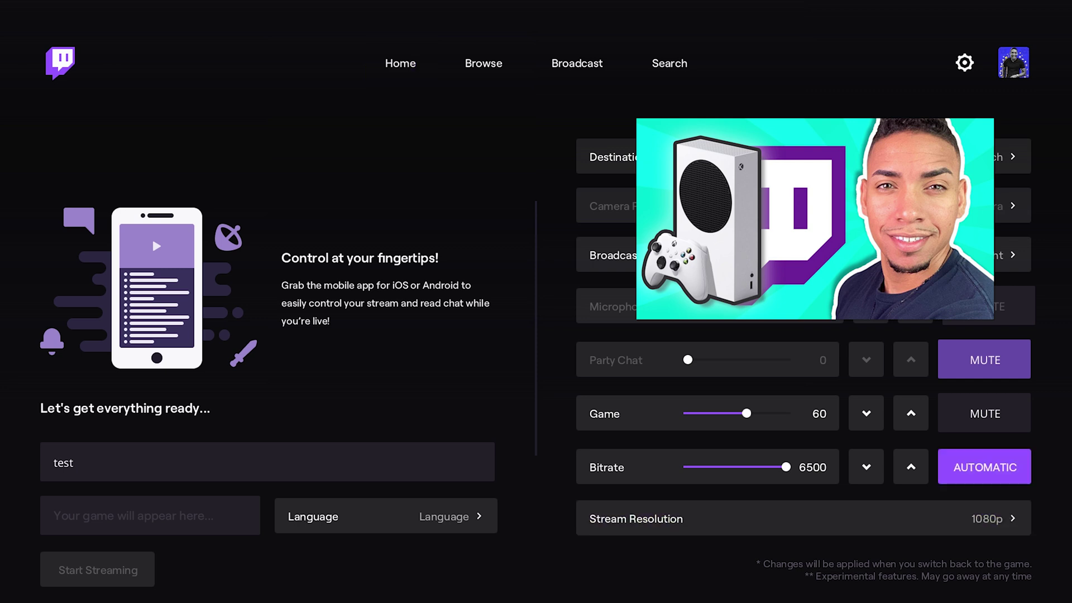
{"action": "key", "text": "Left"}
{"action": "key", "text": "Left"}
{"action": "key", "text": "Left"}
{"action": "key", "text": "Down"}
{"action": "key", "text": "Right"}
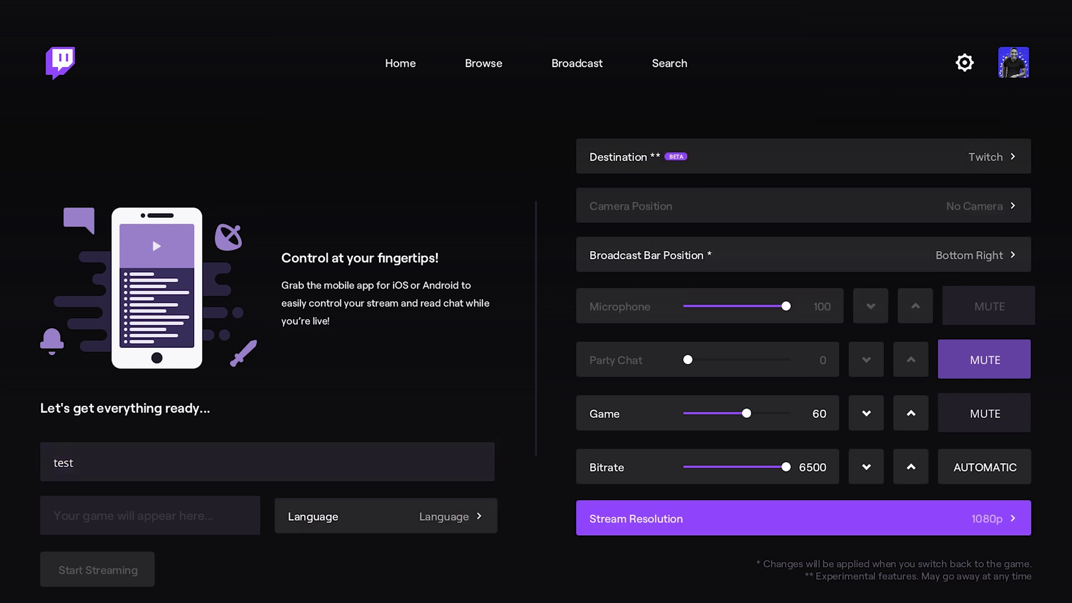